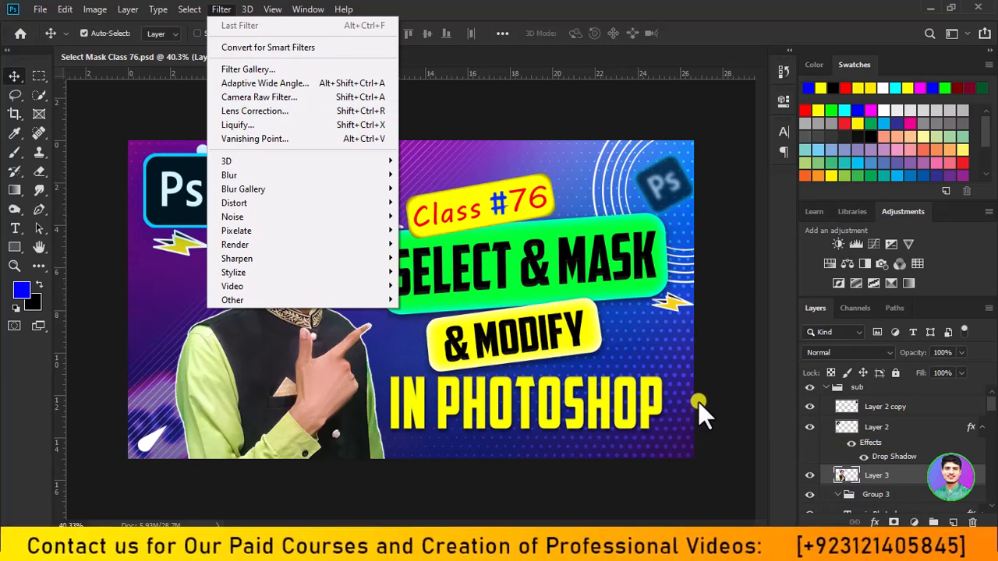
Convert Layer 3 with the man's portrait to a smart object.
click(698, 402)
right_click(912, 471)
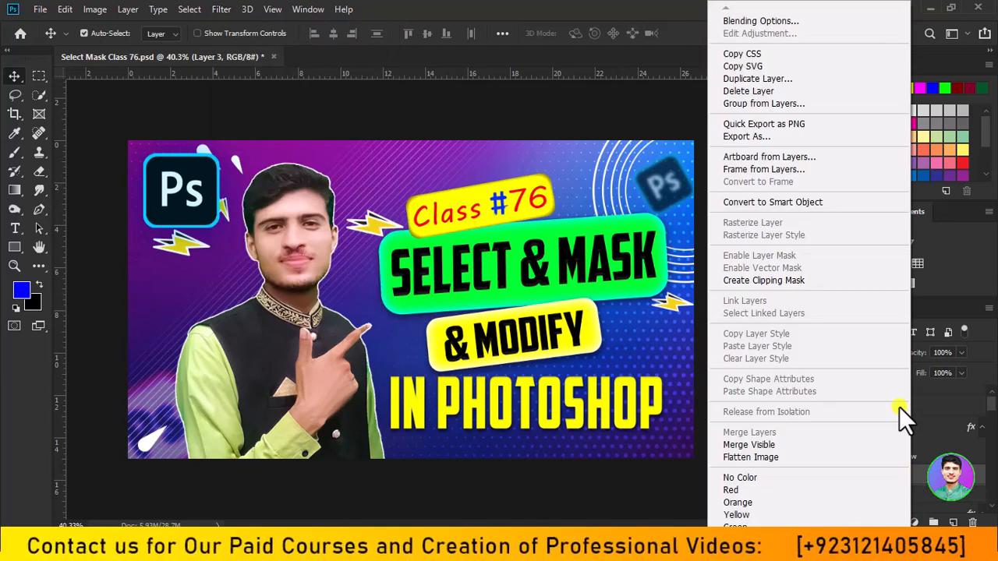
click(844, 204)
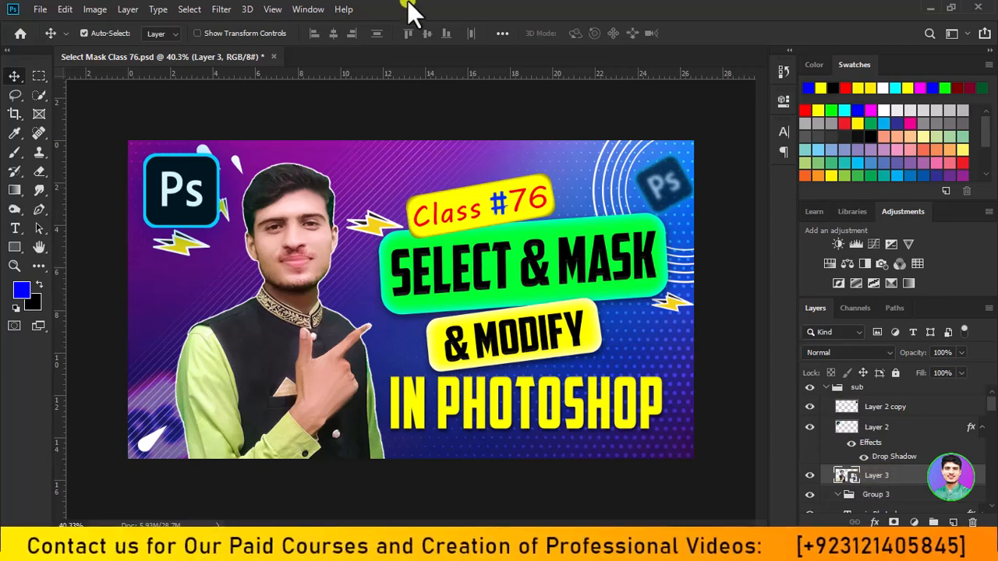
Open the Filter Gallery for Layer 3 and fit the whole portrait in its preview.
click(233, 11)
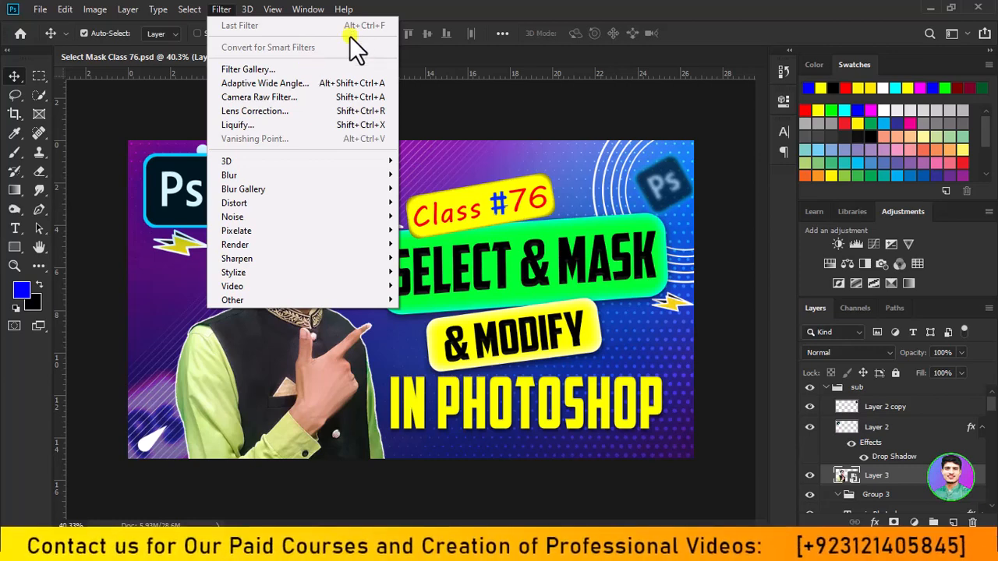
click(287, 69)
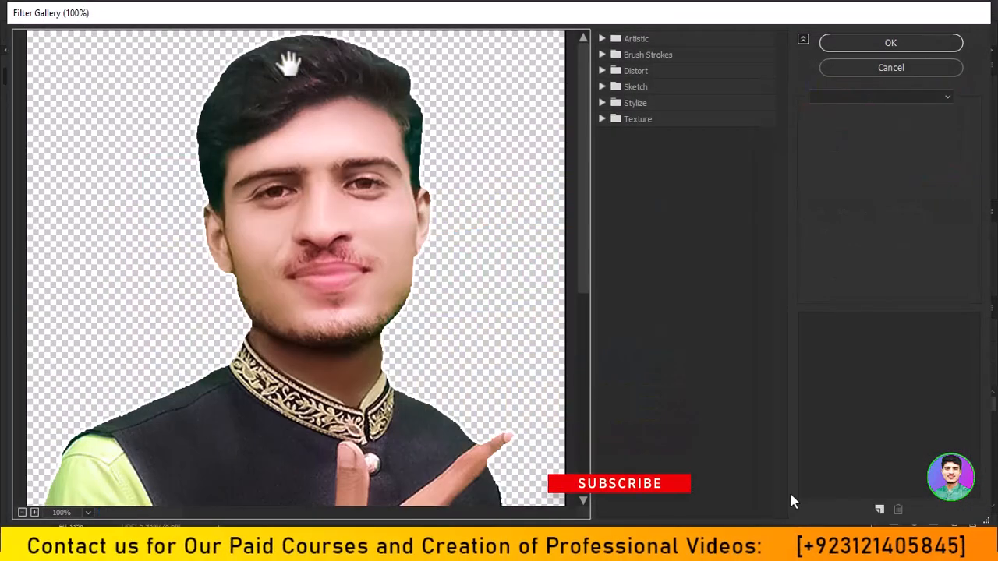
scroll(253, 97, down, 3)
scroll(265, 98, down, 4)
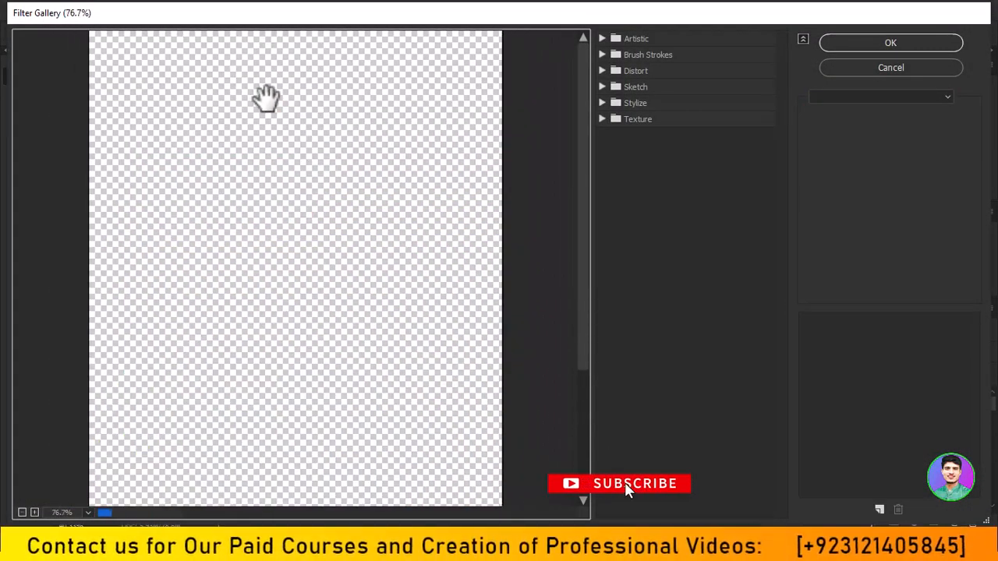
scroll(276, 95, down, 3)
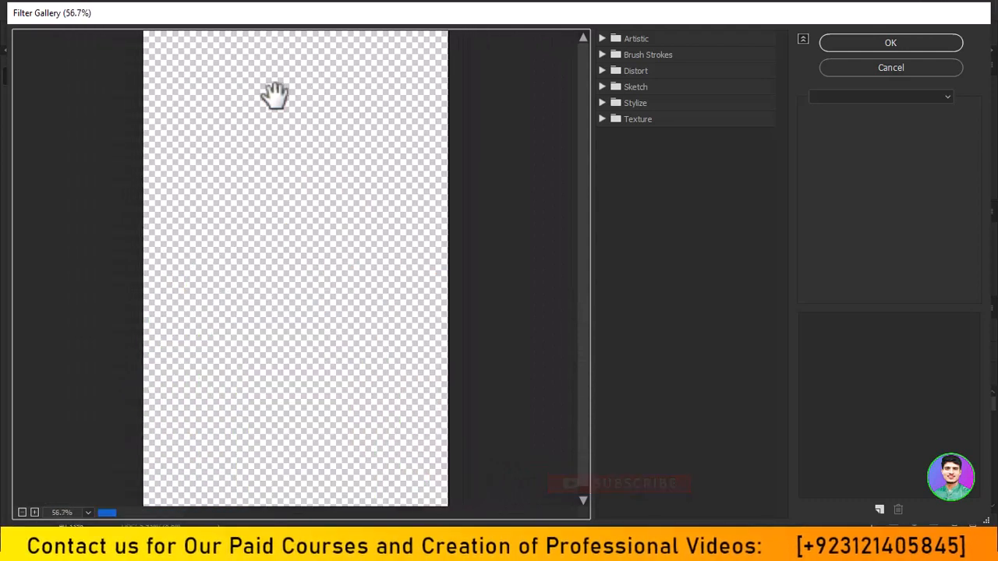
scroll(278, 95, up, 1)
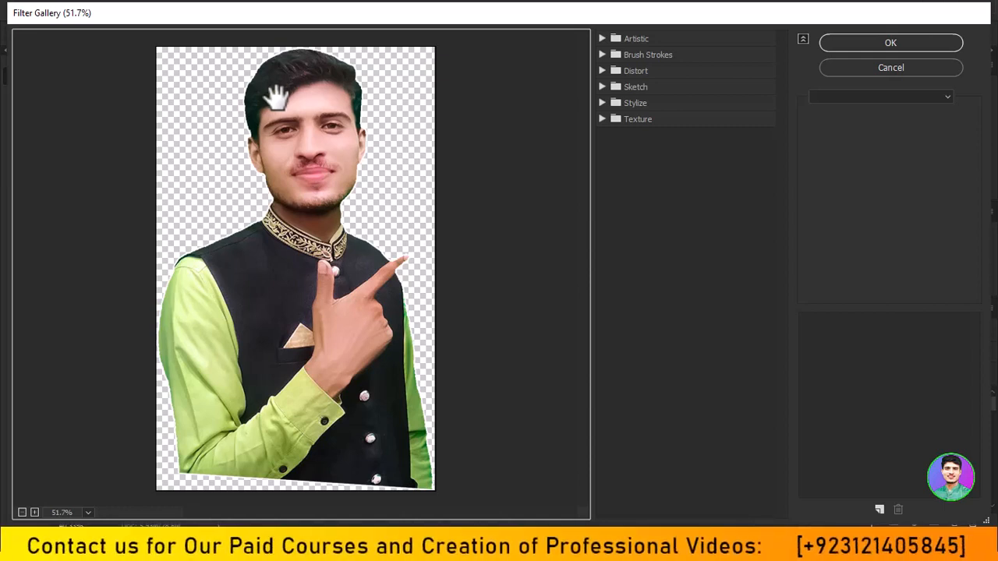
Expand the Artistic and Brush Strokes filter categories and preview the Cutout filter on the portrait.
click(606, 38)
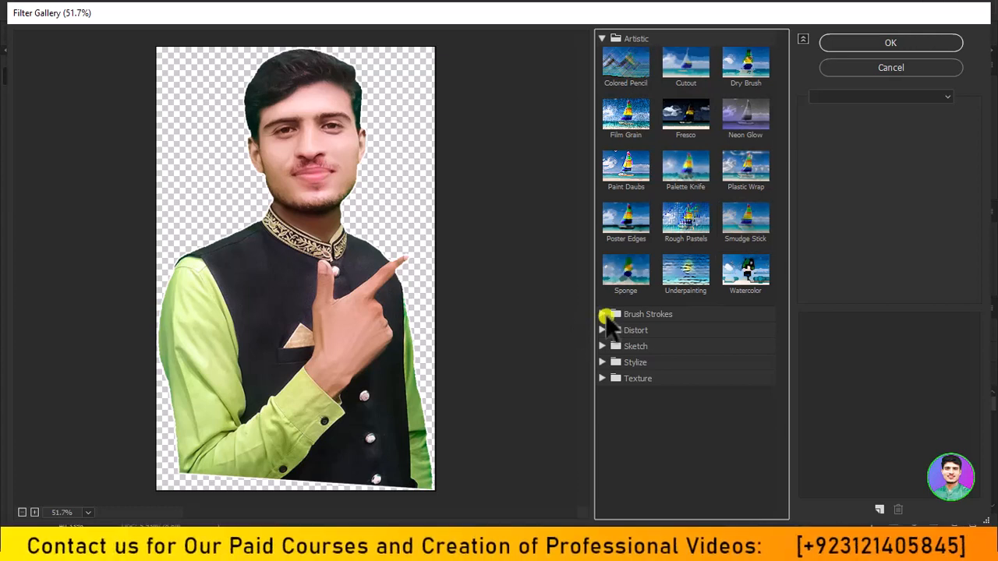
click(604, 314)
click(604, 39)
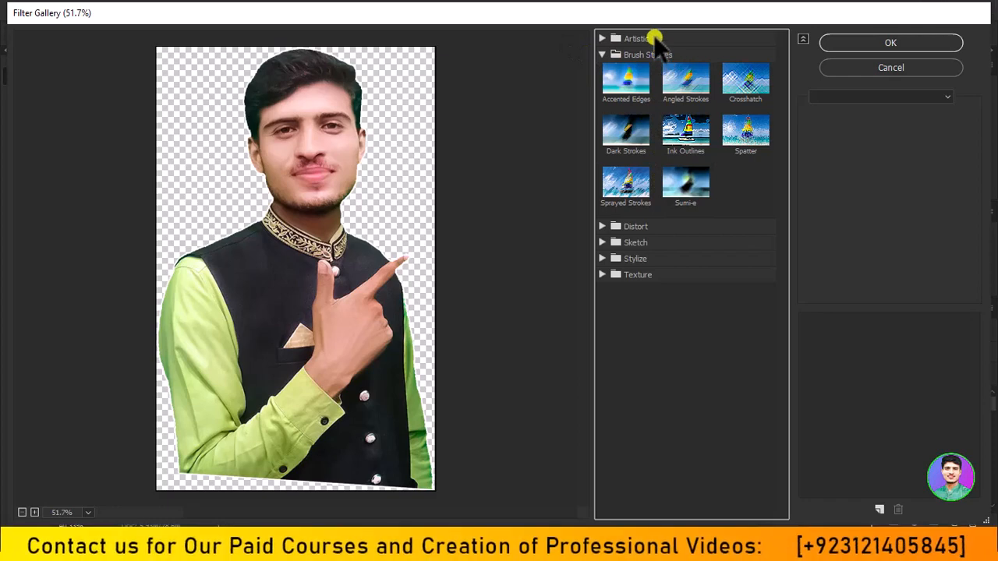
click(601, 38)
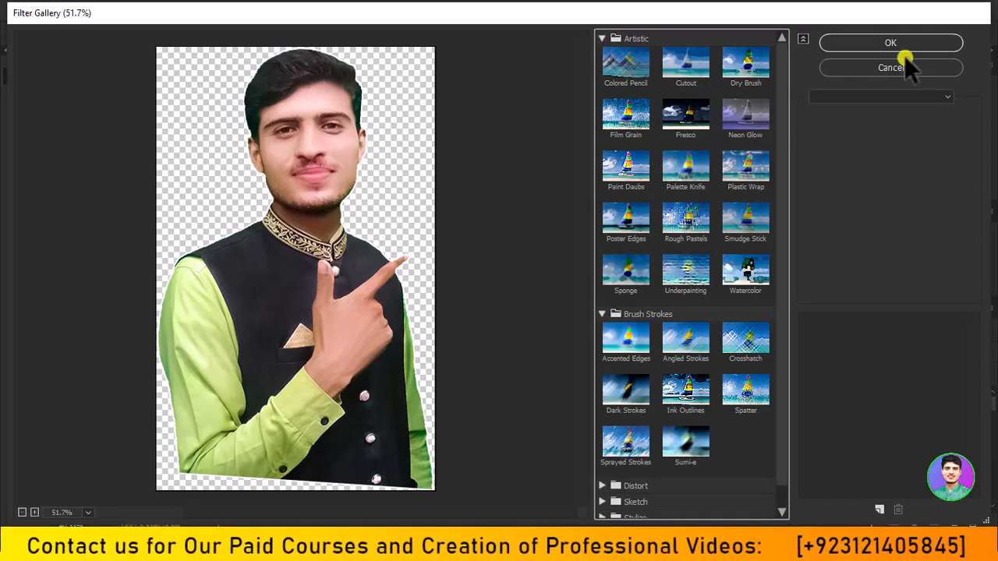
click(683, 70)
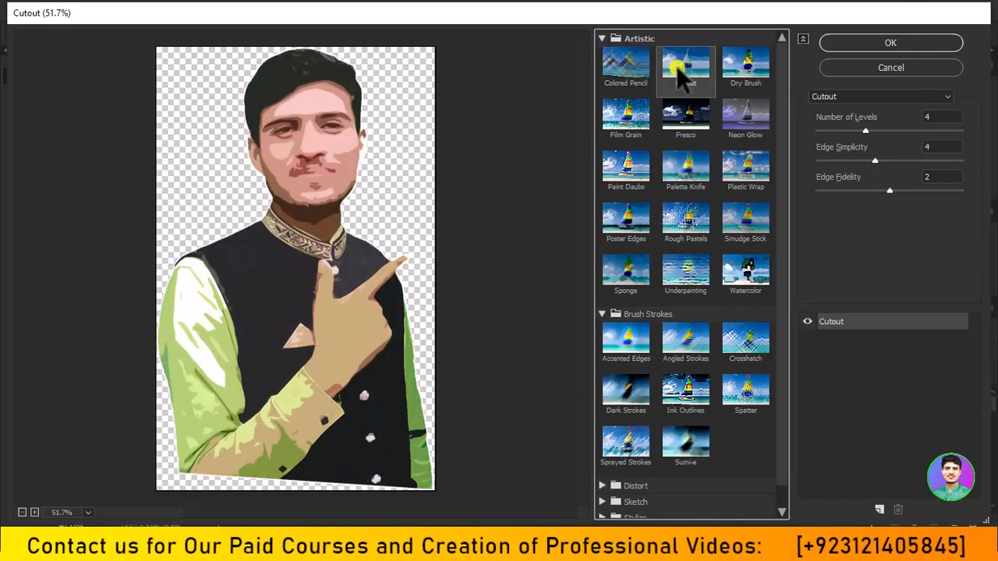
scroll(296, 243, up, 1)
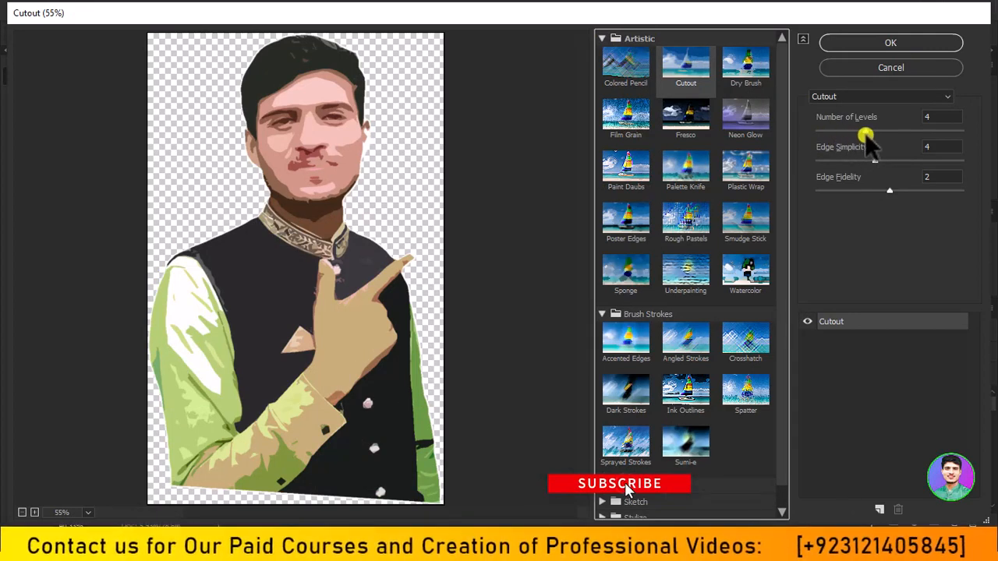
Try Cutout with the Number of Levels at 8, return it to 4, and expand the Distort category.
drag(866, 134, 936, 139)
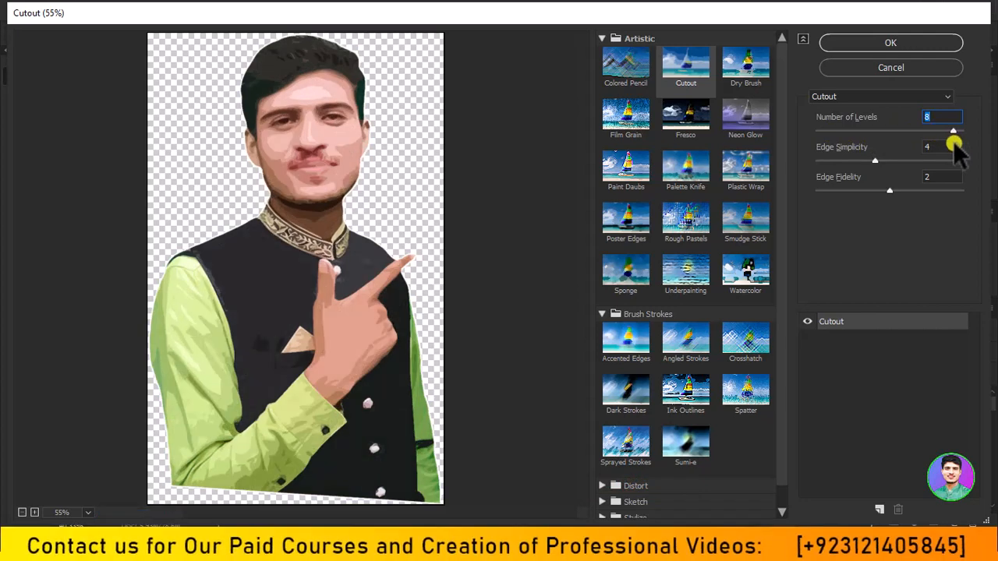
drag(924, 140, 856, 132)
scroll(633, 332, down, 1)
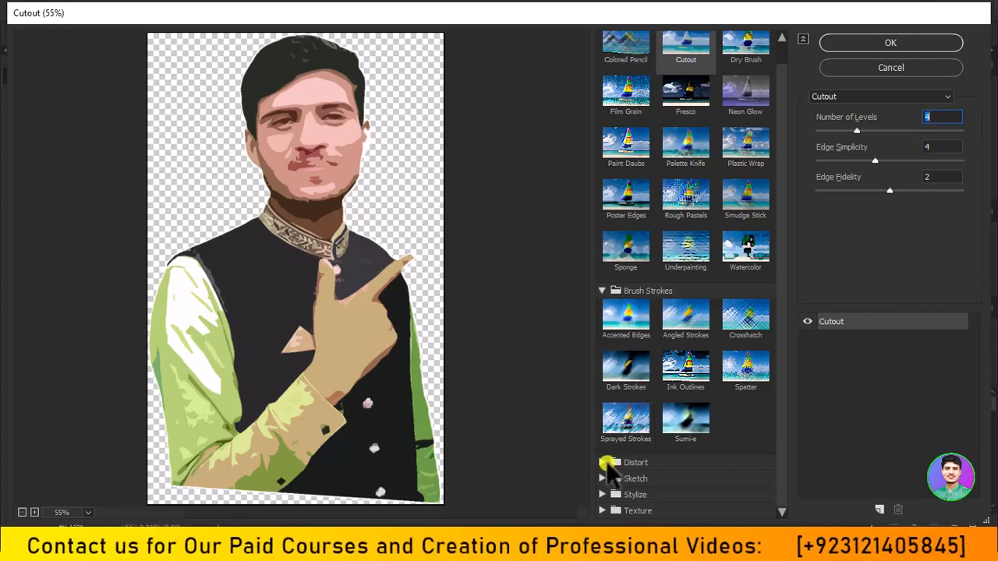
click(607, 464)
scroll(704, 192, up, 1)
click(662, 62)
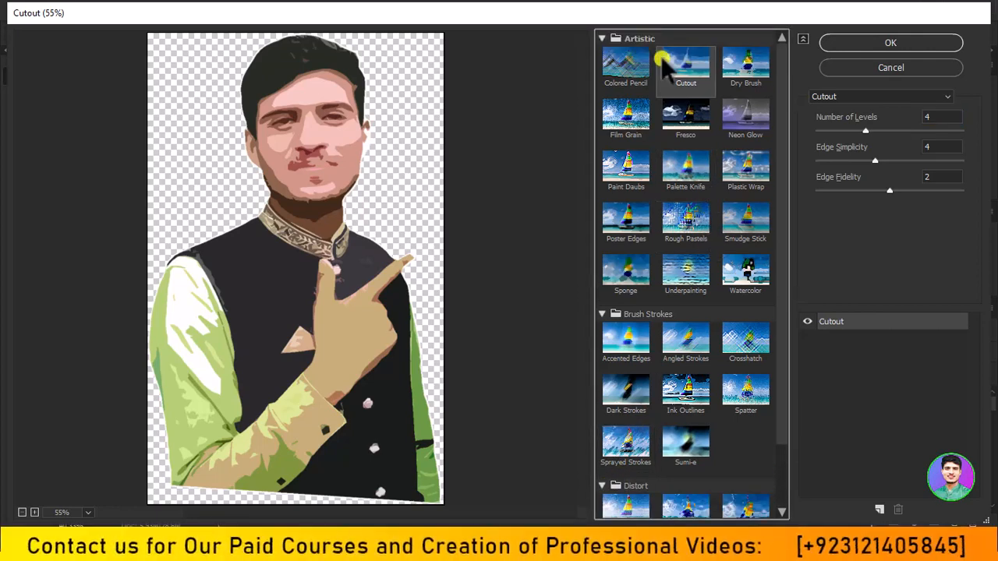
Preview the Ink Outlines brush stroke filter on the portrait, with the Artistic and Distort categories collapsed.
click(602, 39)
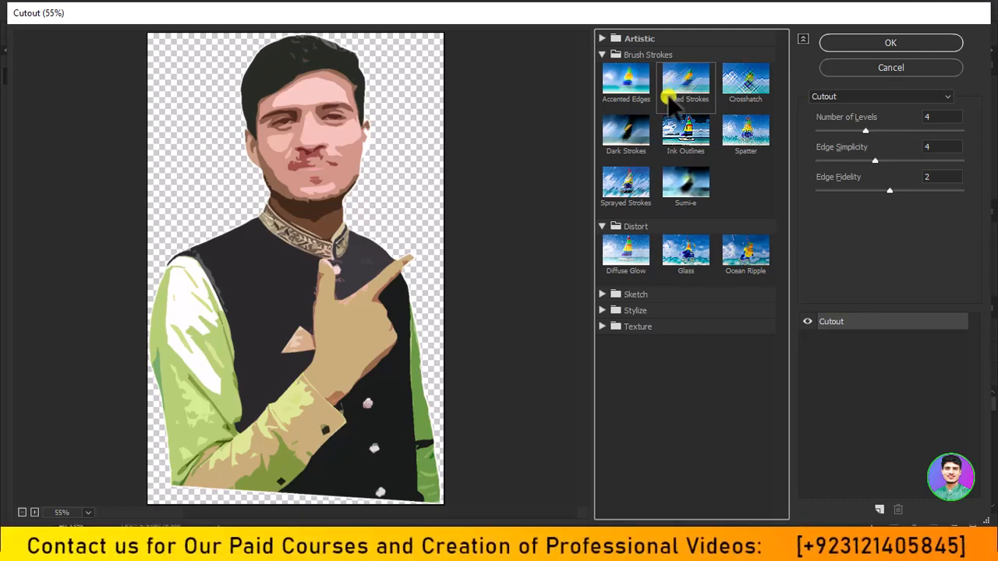
click(692, 150)
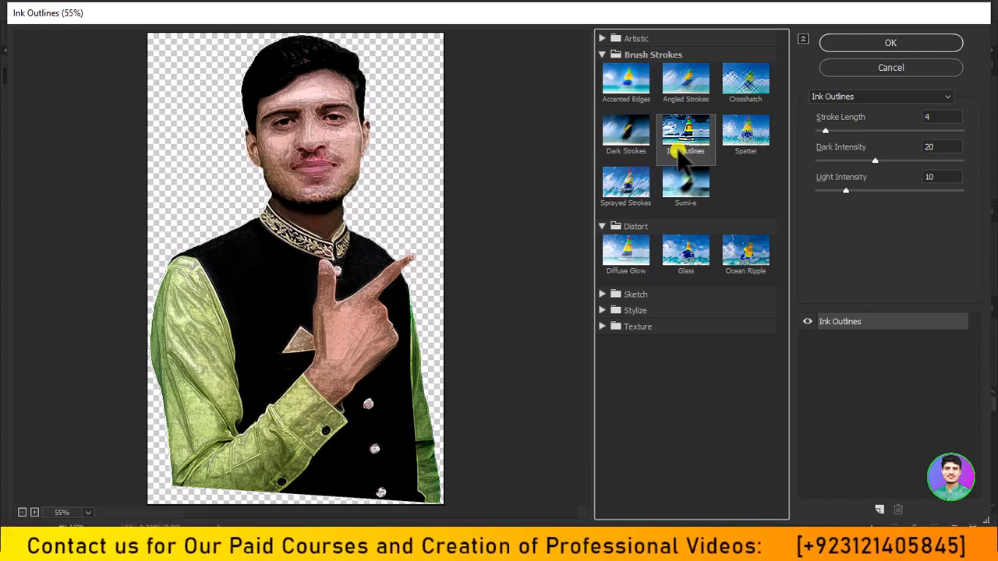
click(602, 227)
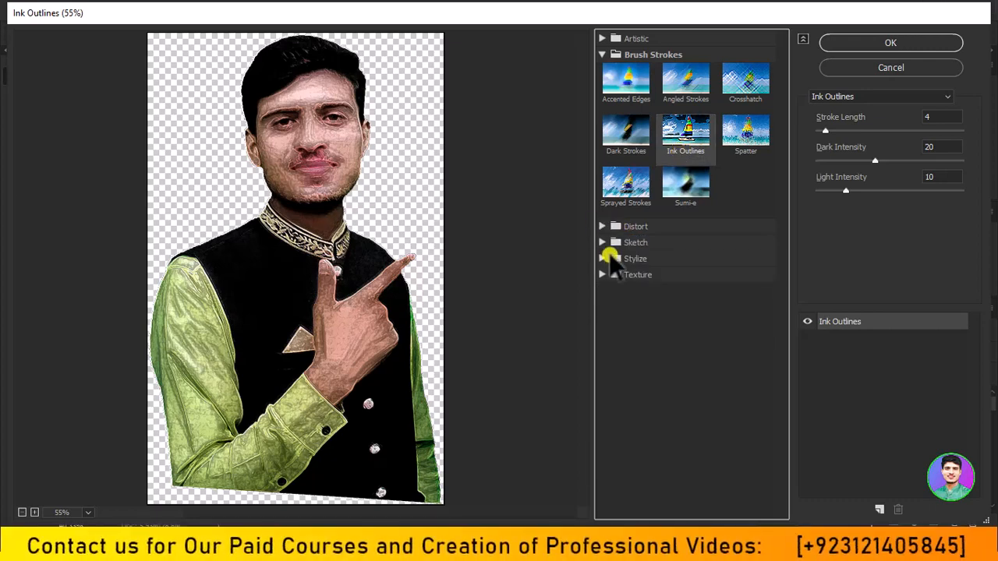
Preview the Sketch filters Charcoal, Graphic Pen, Conté Crayon and Water Paper on the portrait, then collapse their category.
click(605, 243)
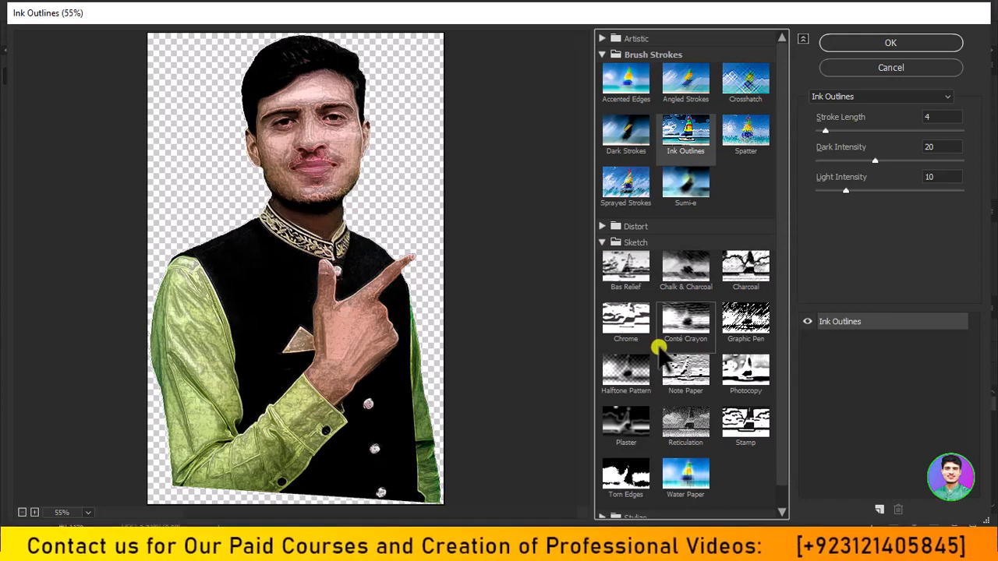
click(744, 269)
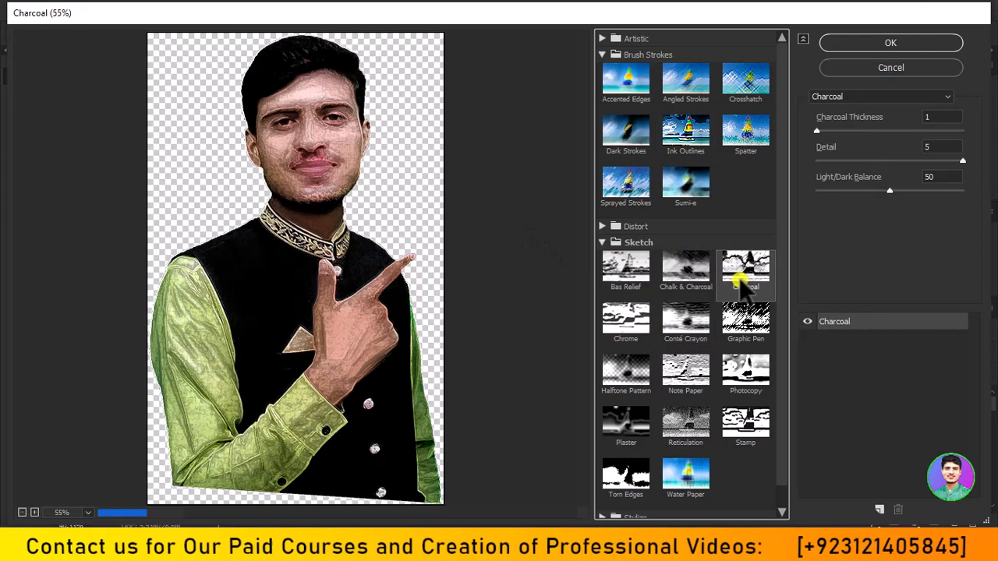
click(747, 316)
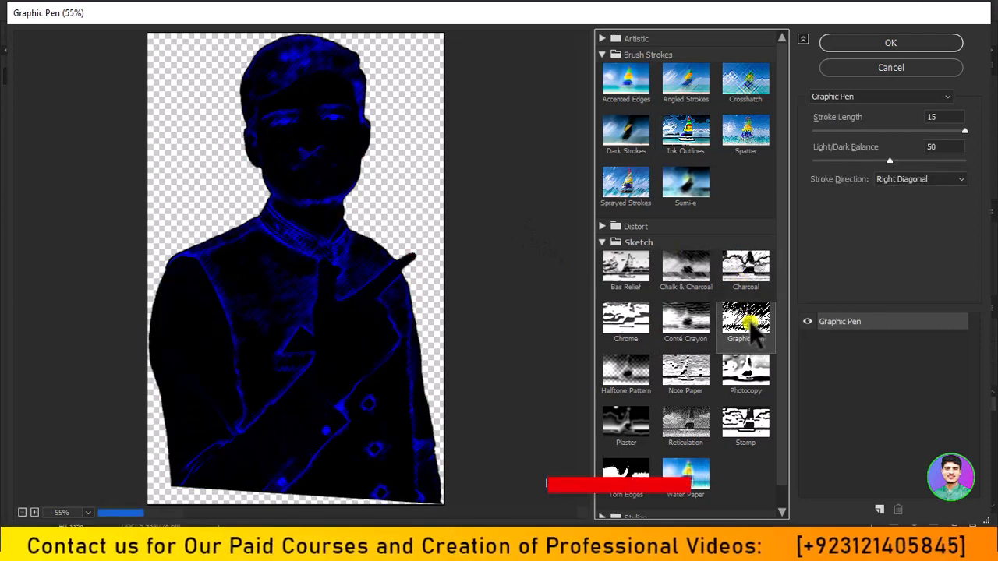
click(667, 340)
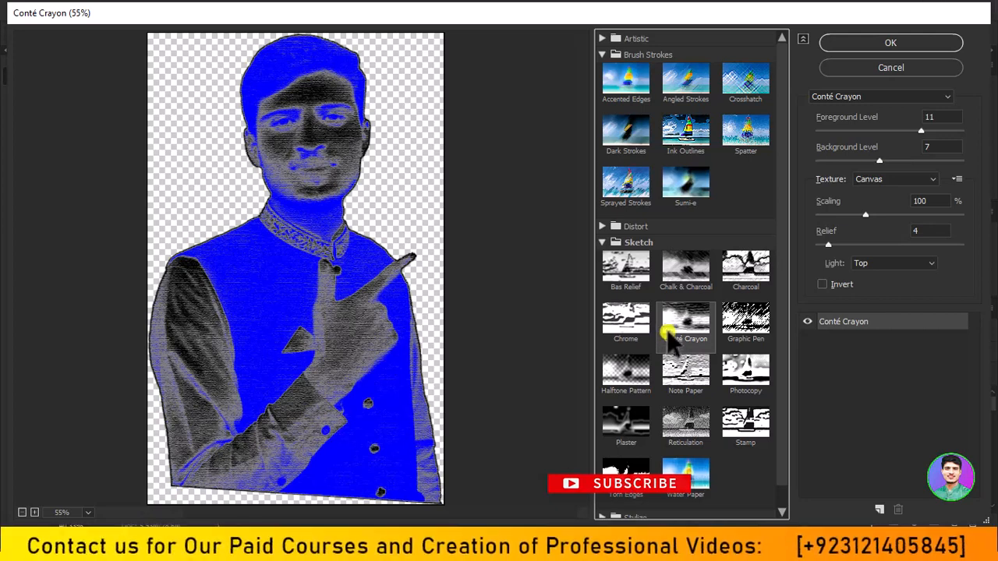
scroll(672, 335, down, 1)
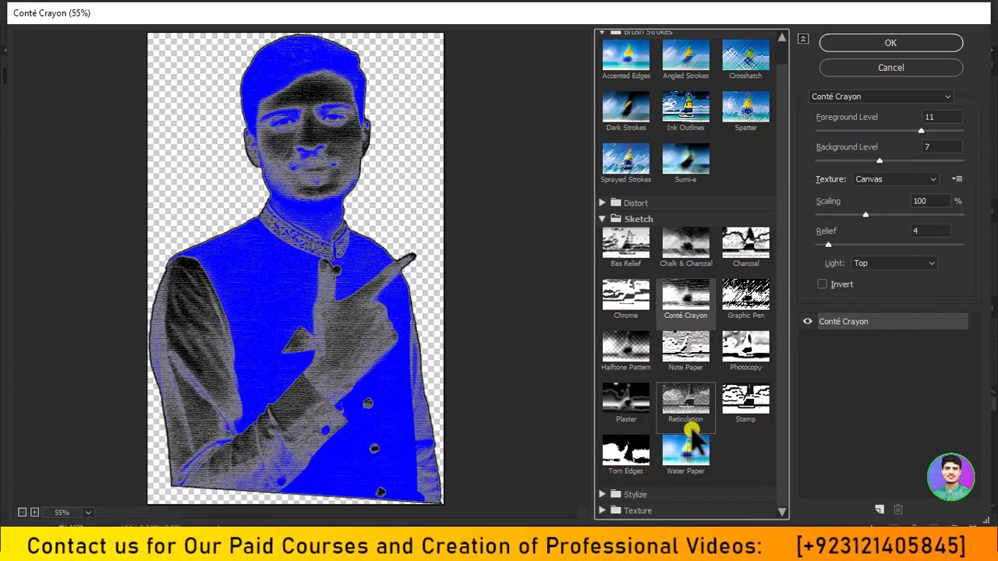
click(686, 459)
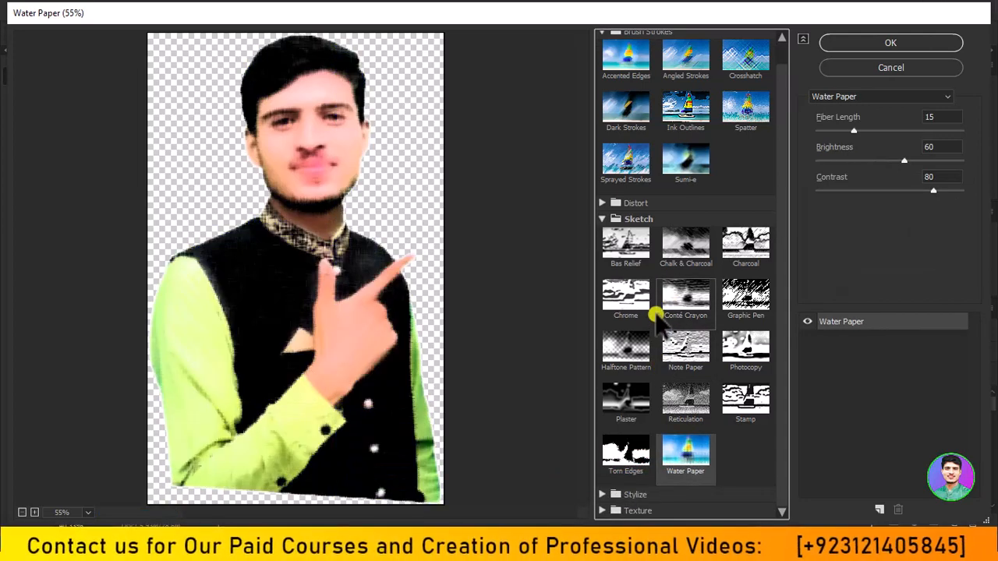
click(622, 220)
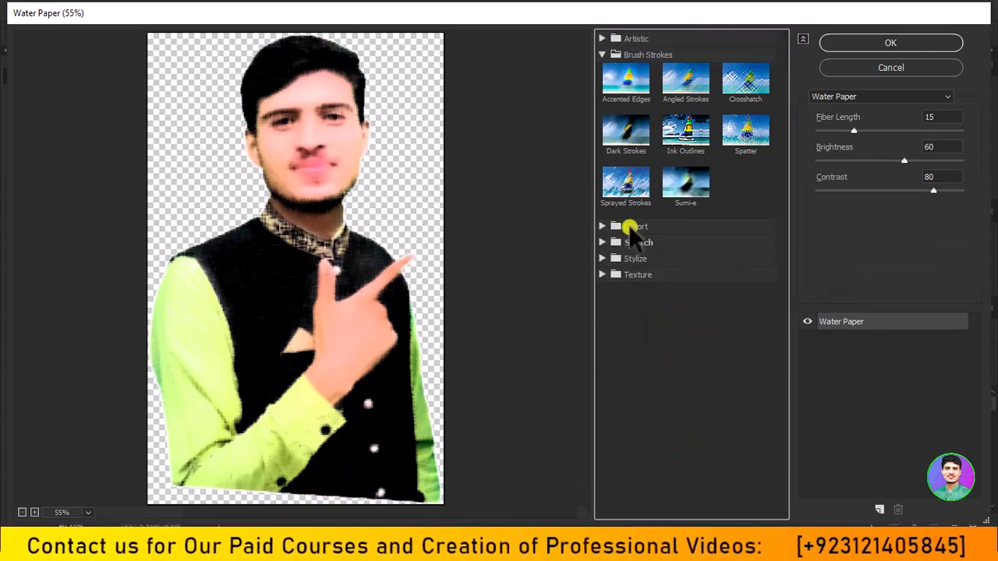
Preview the Glowing Edges filter from the Stylize category on the portrait, then collapse that category.
click(602, 258)
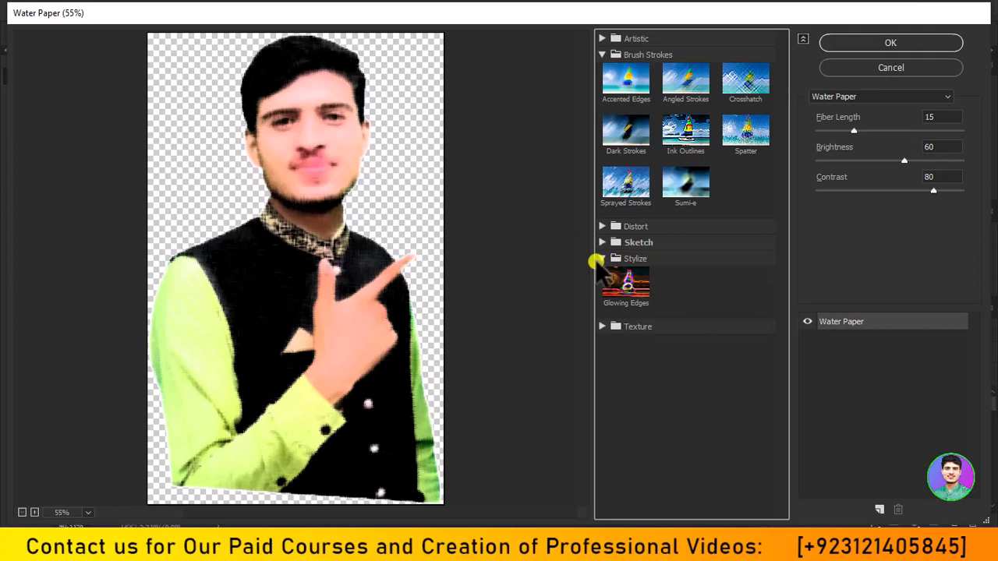
click(628, 287)
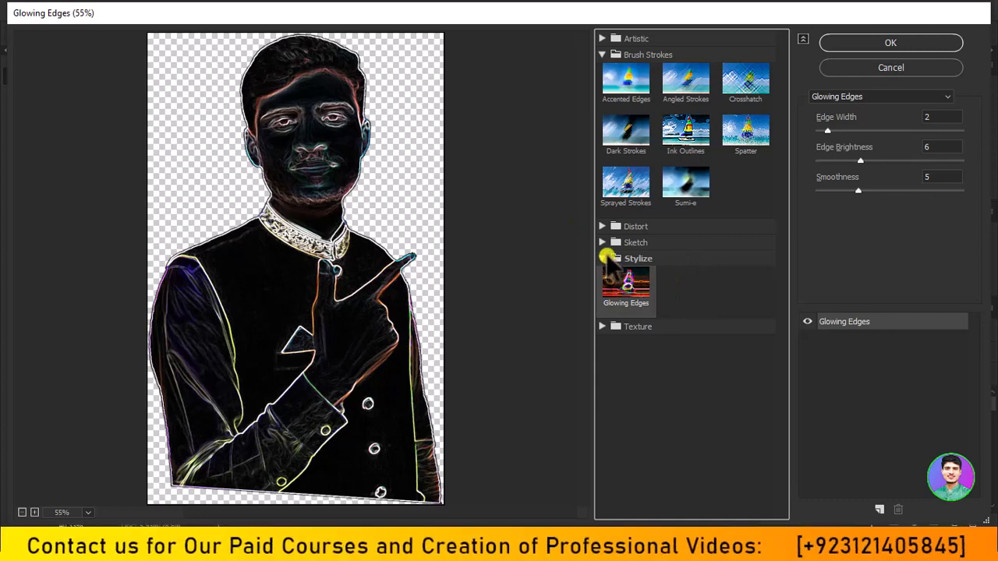
click(603, 259)
Expand the Texture category, try the Grain filter on the portrait, and replace it with Mosaic Tiles.
click(602, 275)
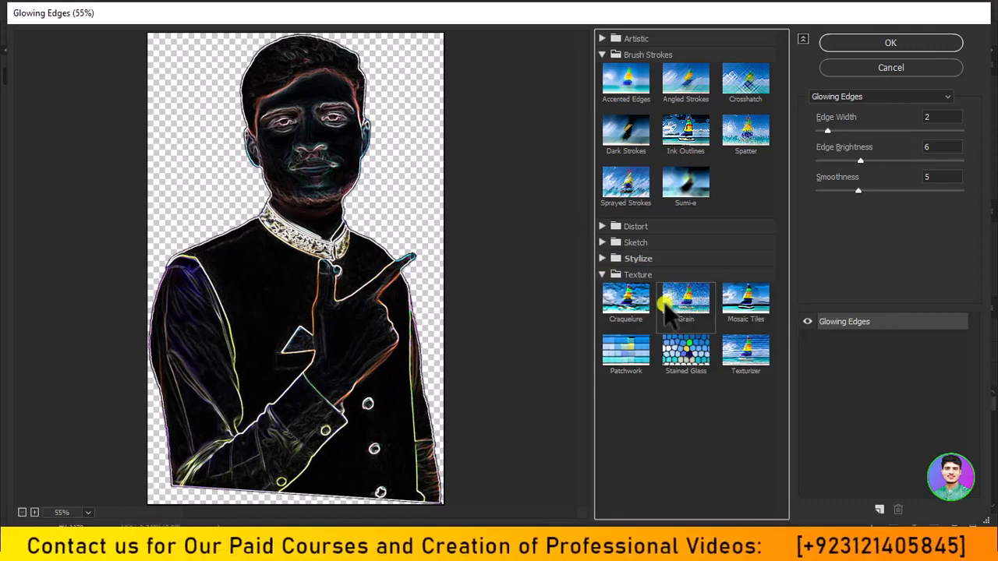
click(674, 306)
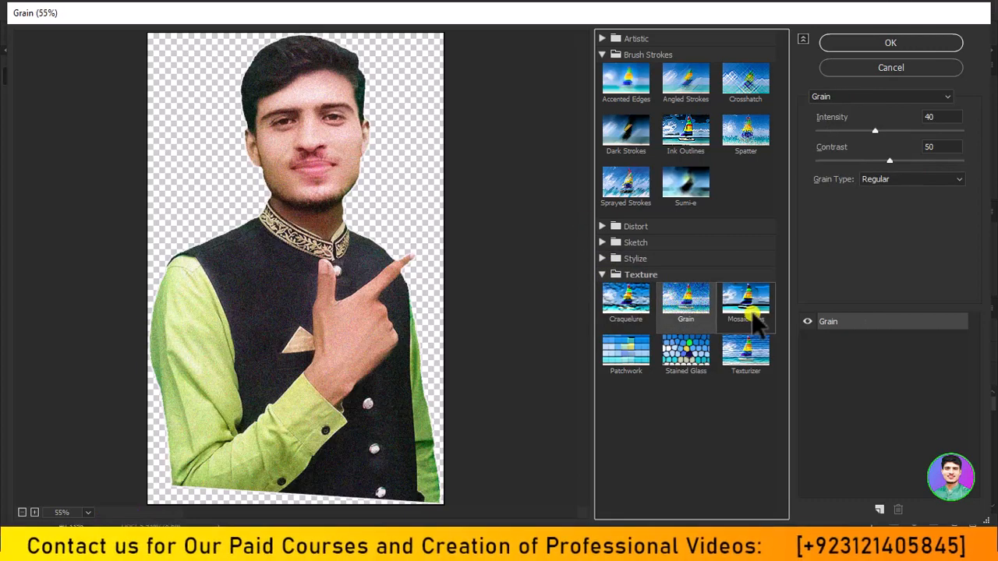
click(750, 308)
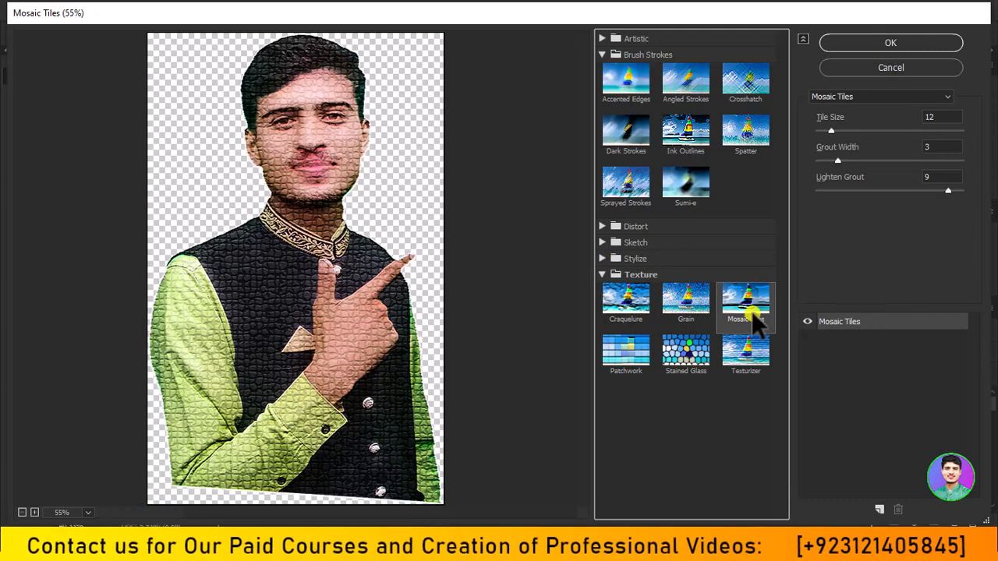